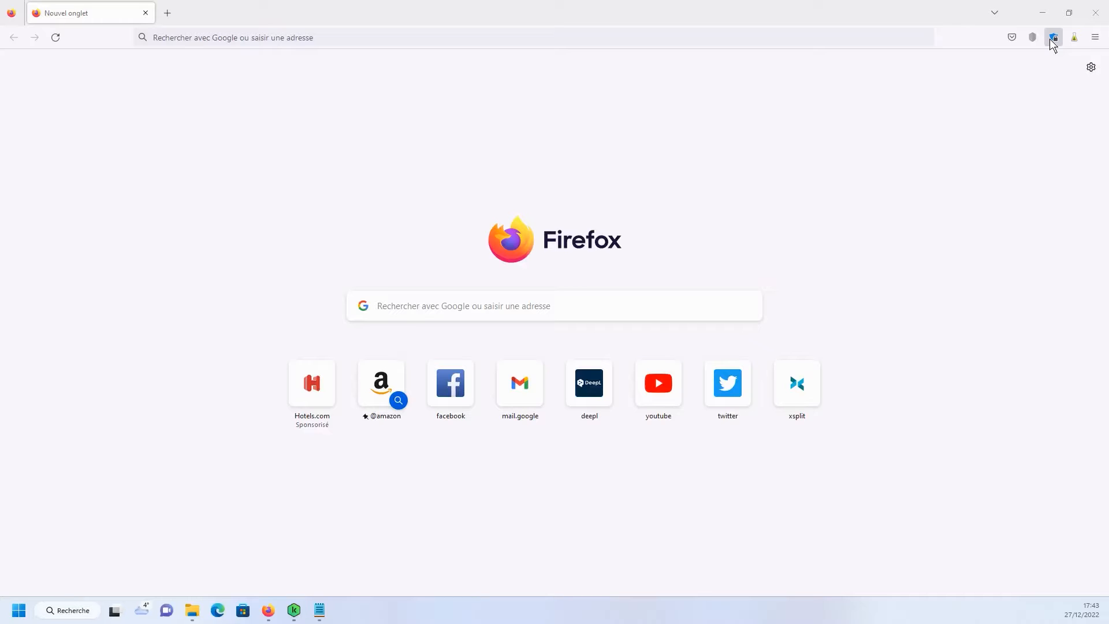
Step: Unlock the C2 Password browser extension with the C2 Encryption Key
left_click(1052, 40)
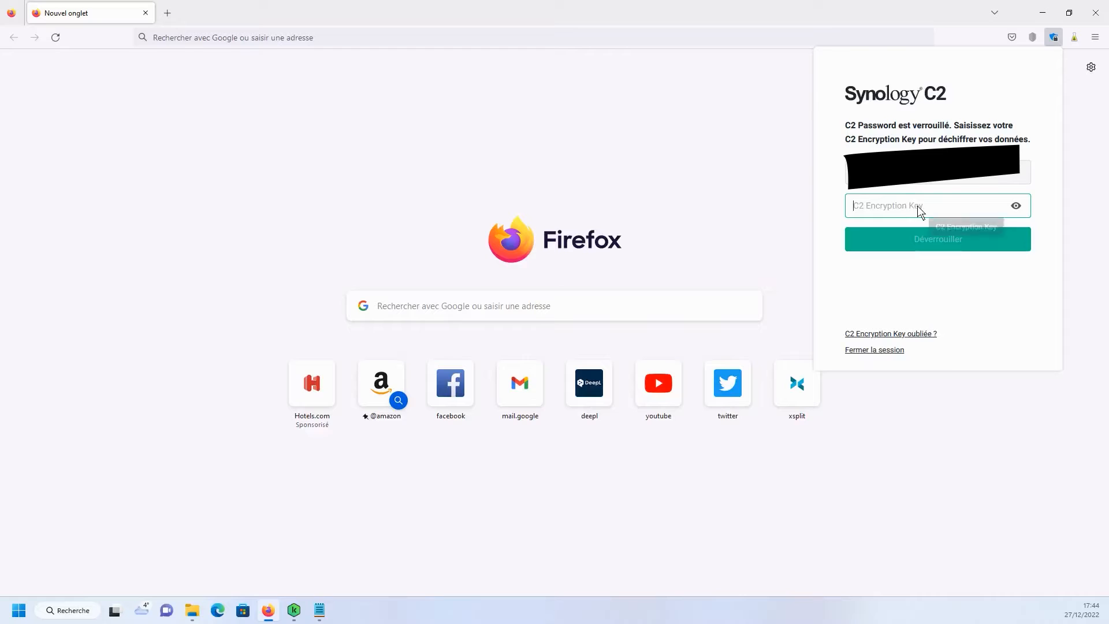
type("••••••••")
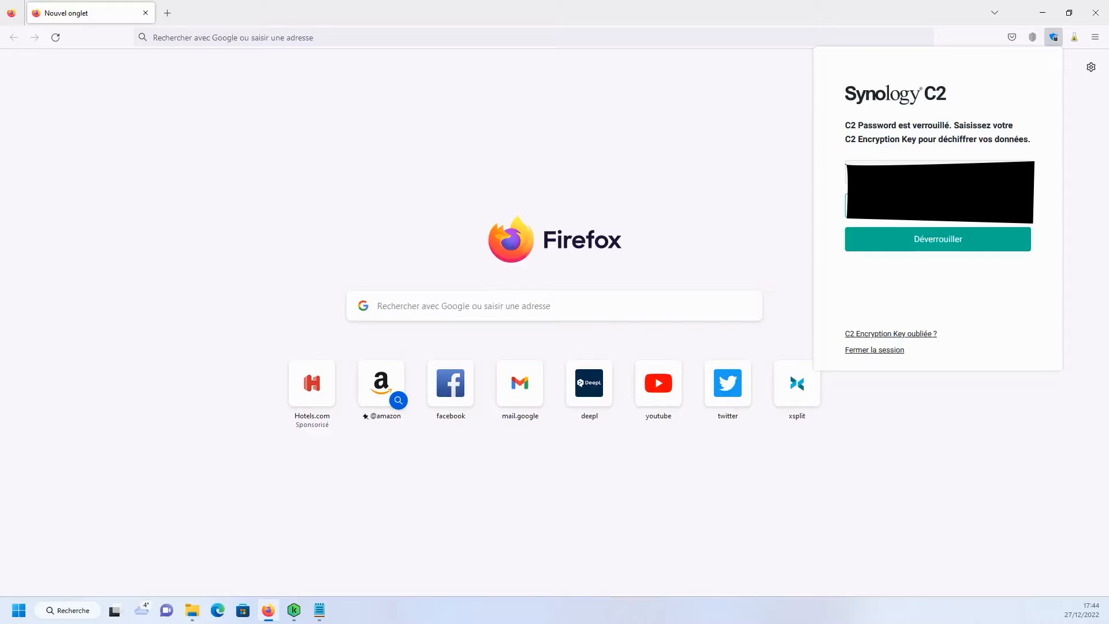
left_click(894, 239)
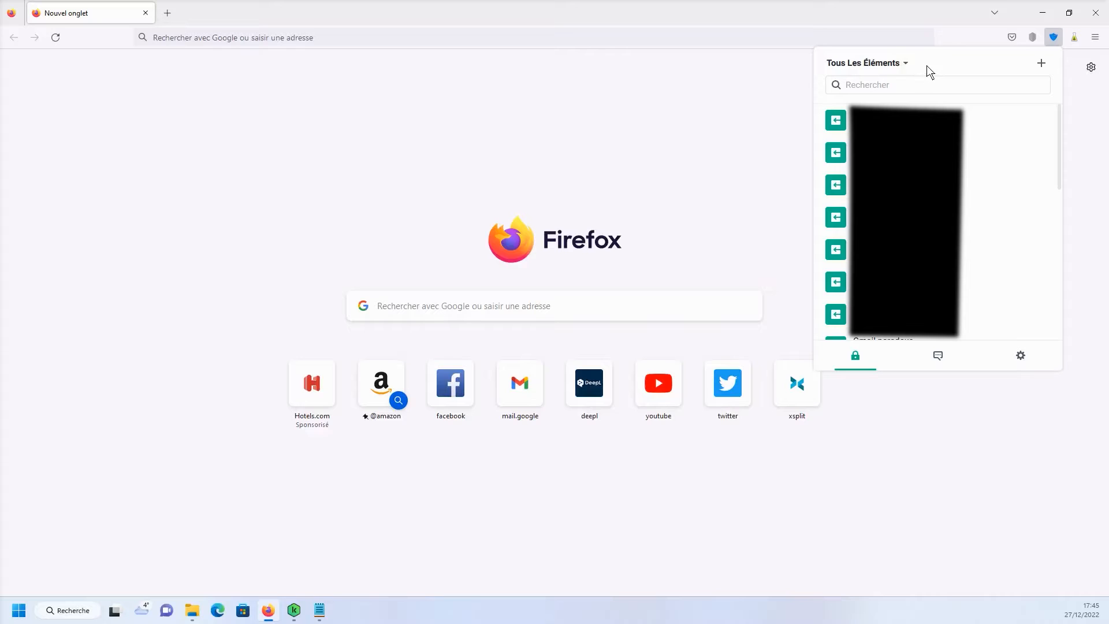
Step: Add an item from the extension, decrypting the web vault with the C2 Encryption Key, and choose the Connexion category
left_click(1042, 65)
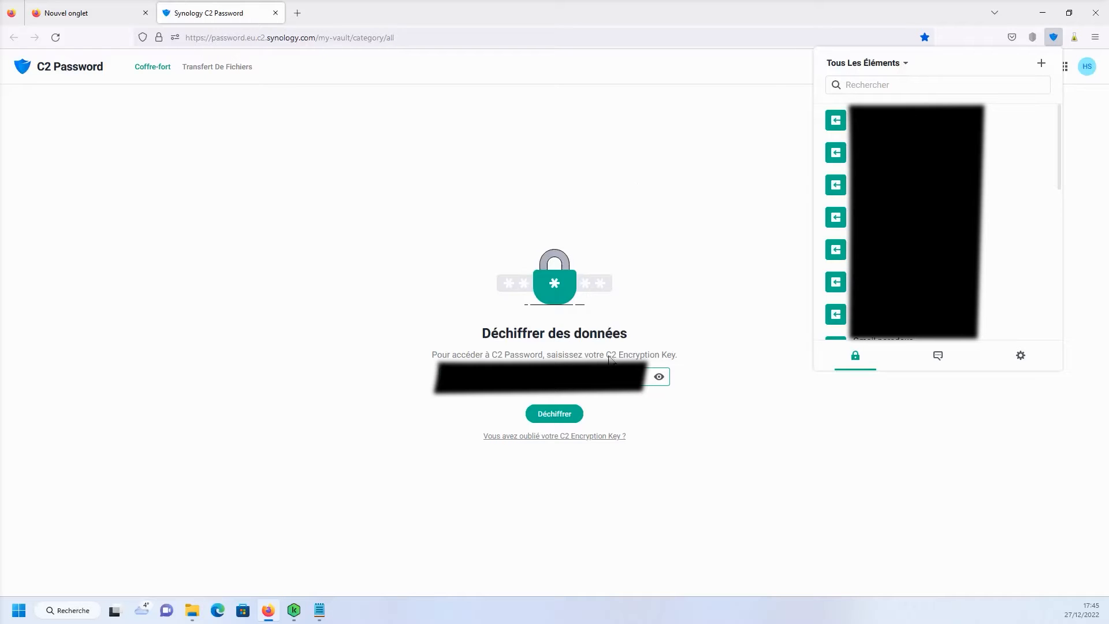
left_click(569, 413)
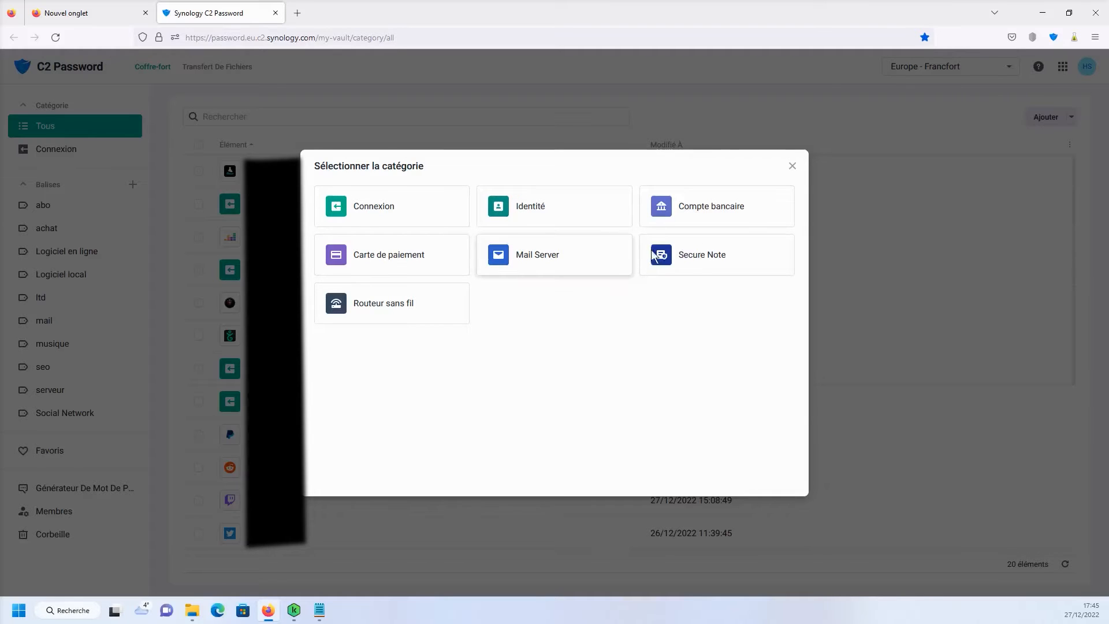
left_click(381, 209)
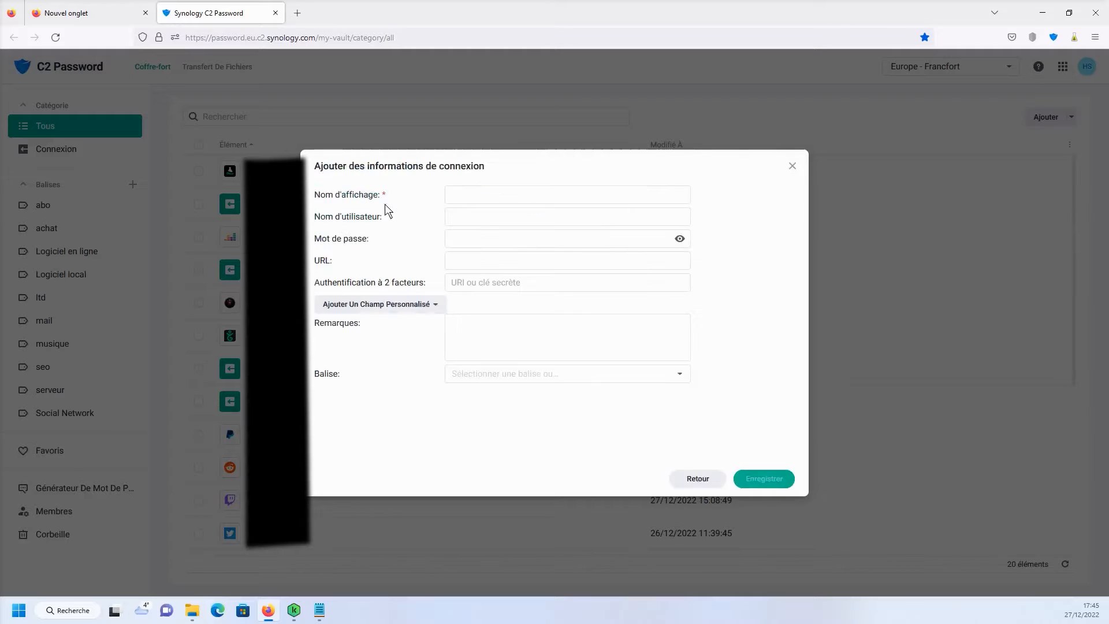
Step: Fill in the new login with display name "Montrer exemple", username "zast" and a password
left_click(482, 204)
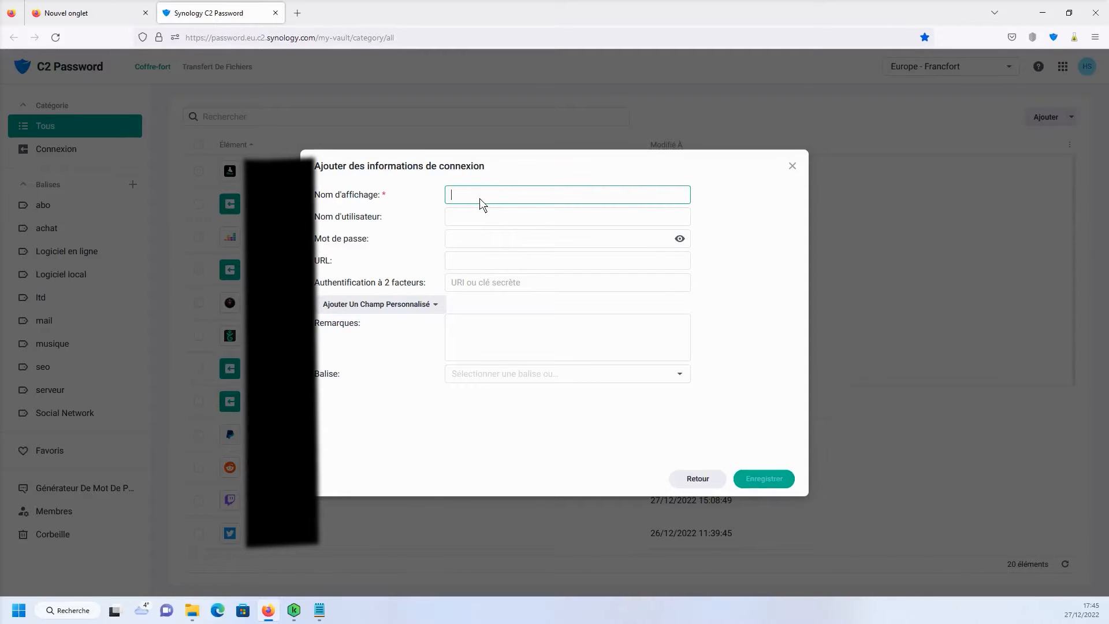
type("Montrer exeù*")
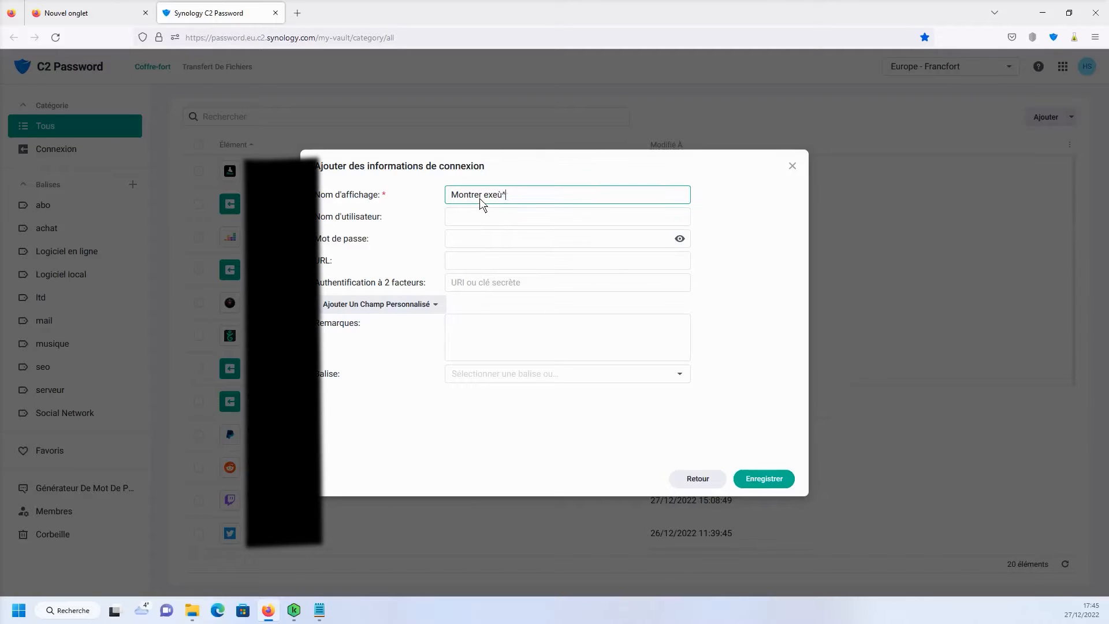
key("BackSpace")
type("mple")
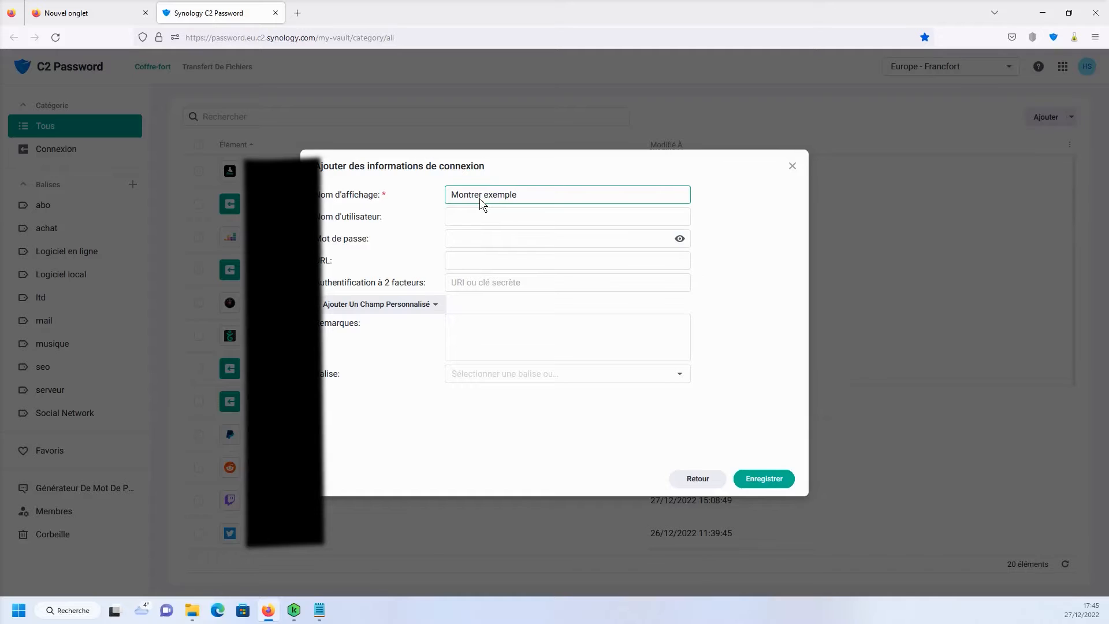
key("Tab")
type("zast")
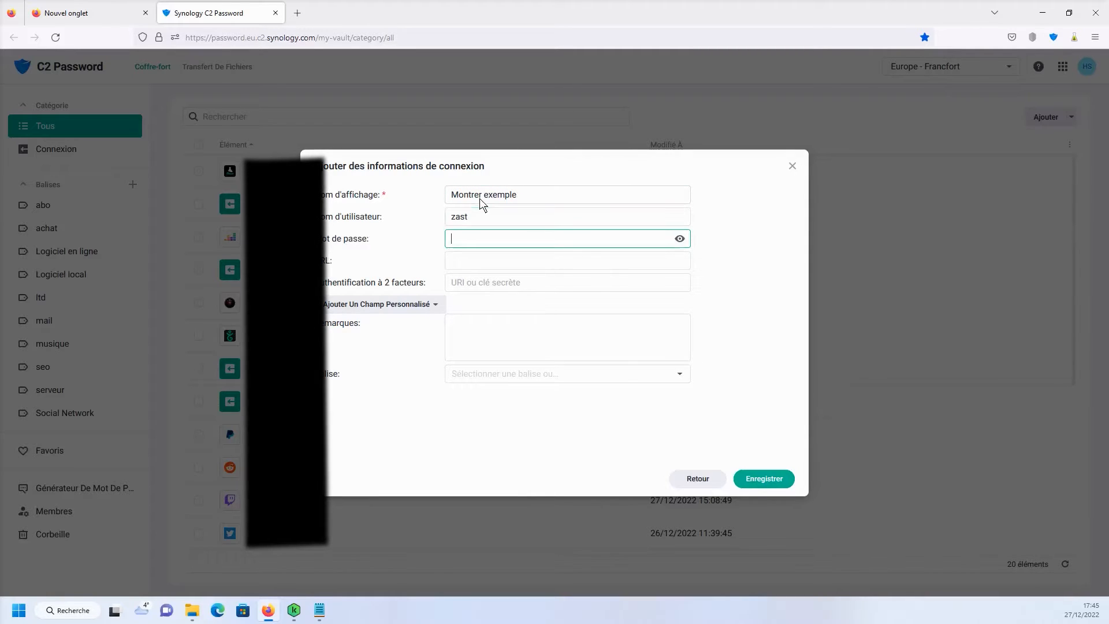
key("Tab")
type("•••••••••••••••")
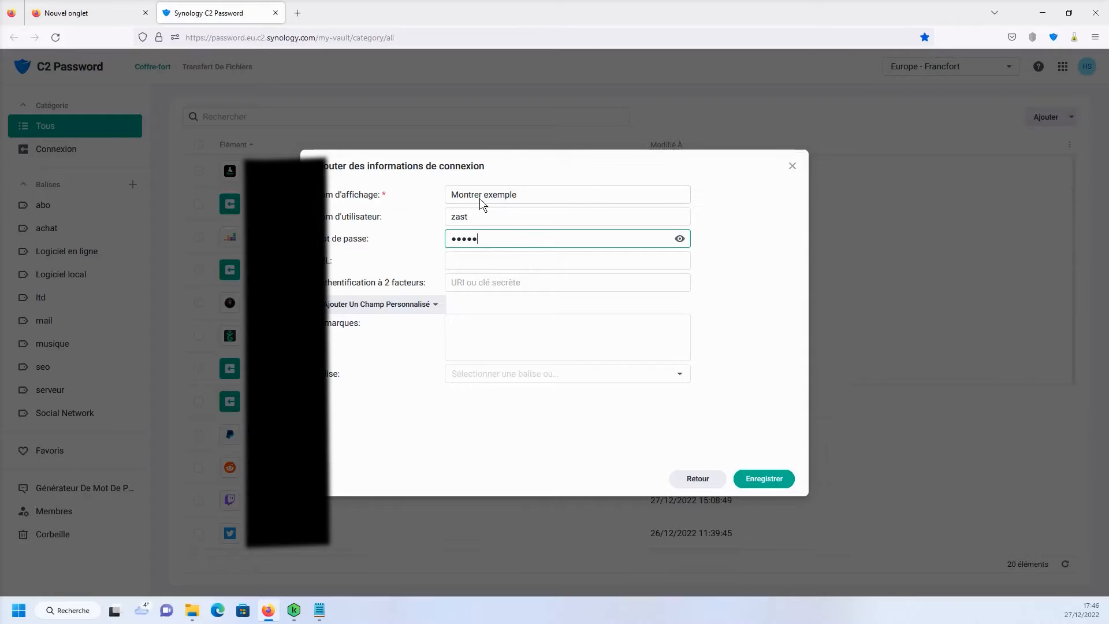
key("Tab")
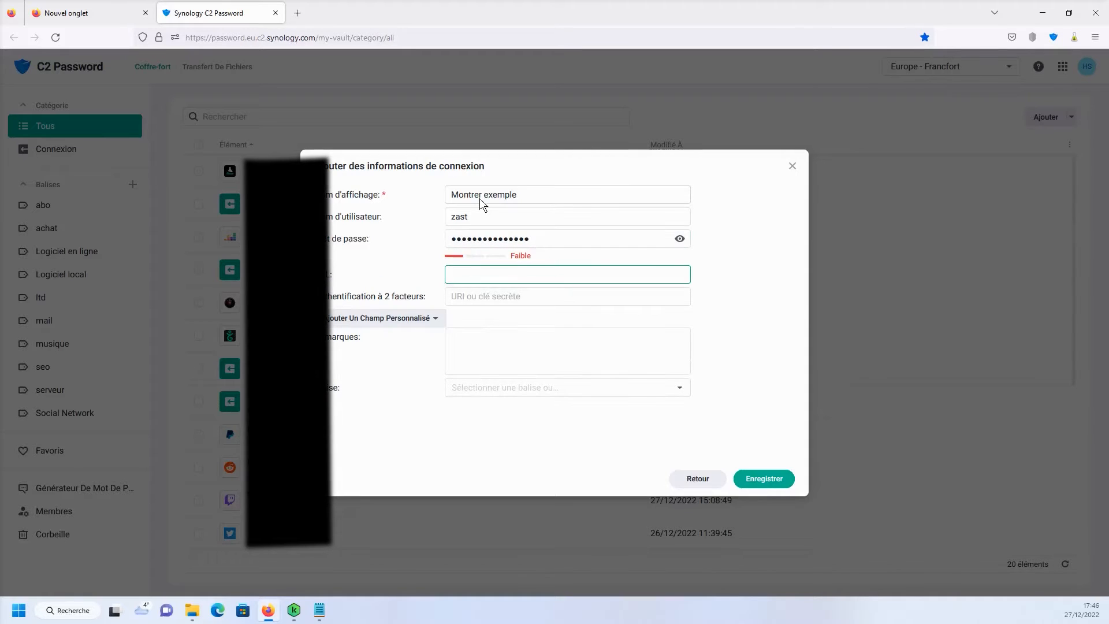
type("http:")
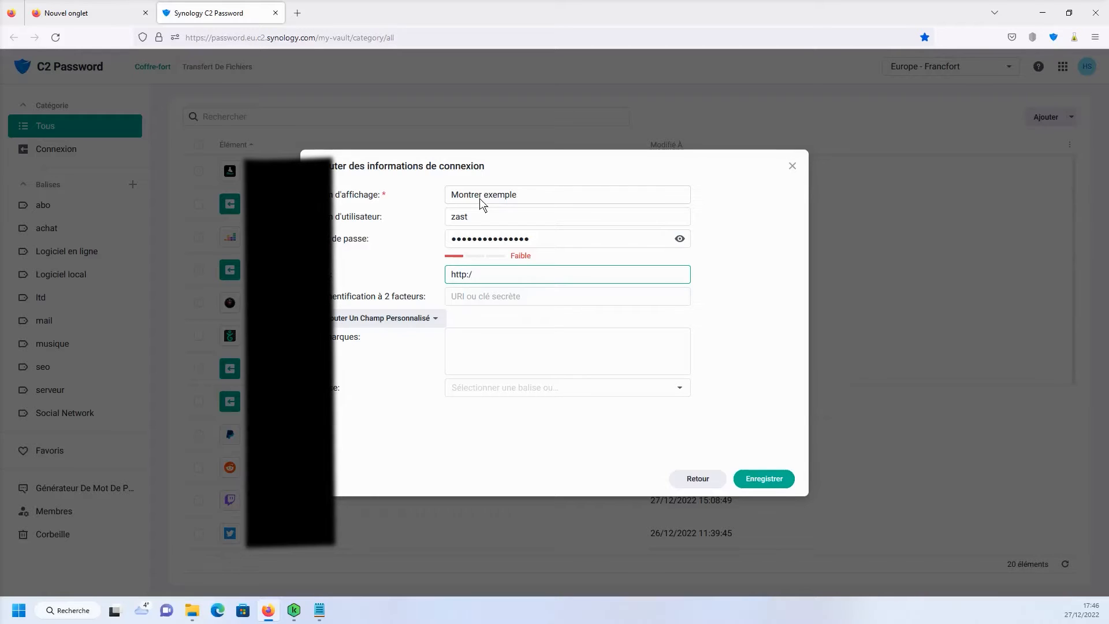
type("//jevai")
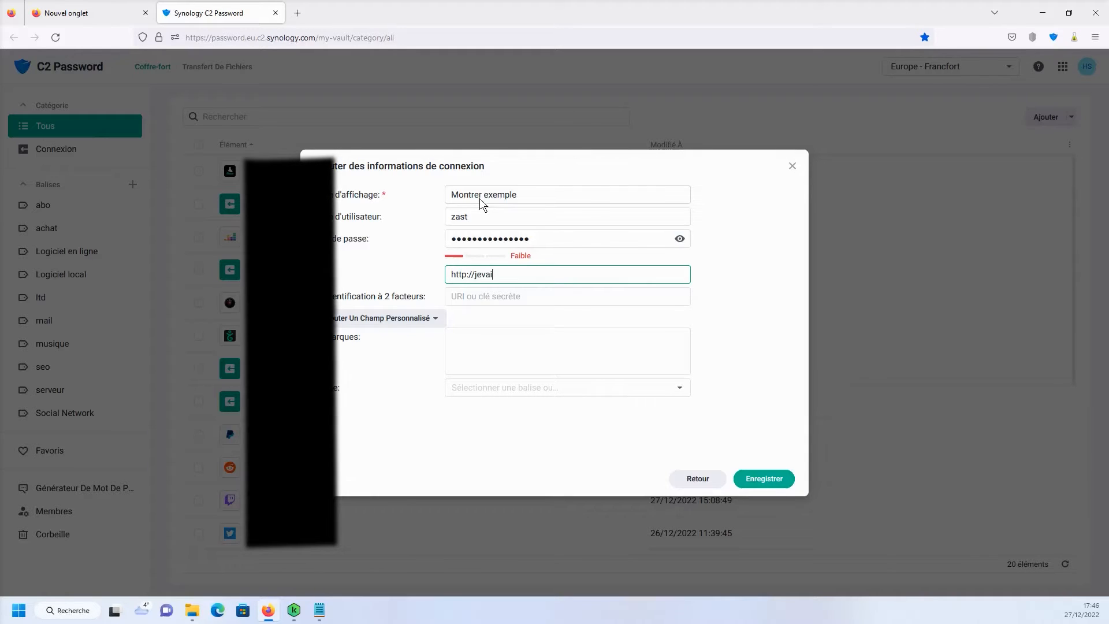
key("BackSpace")
key("BackSpace")
key("BackSpace")
type("faisuntest.fr")
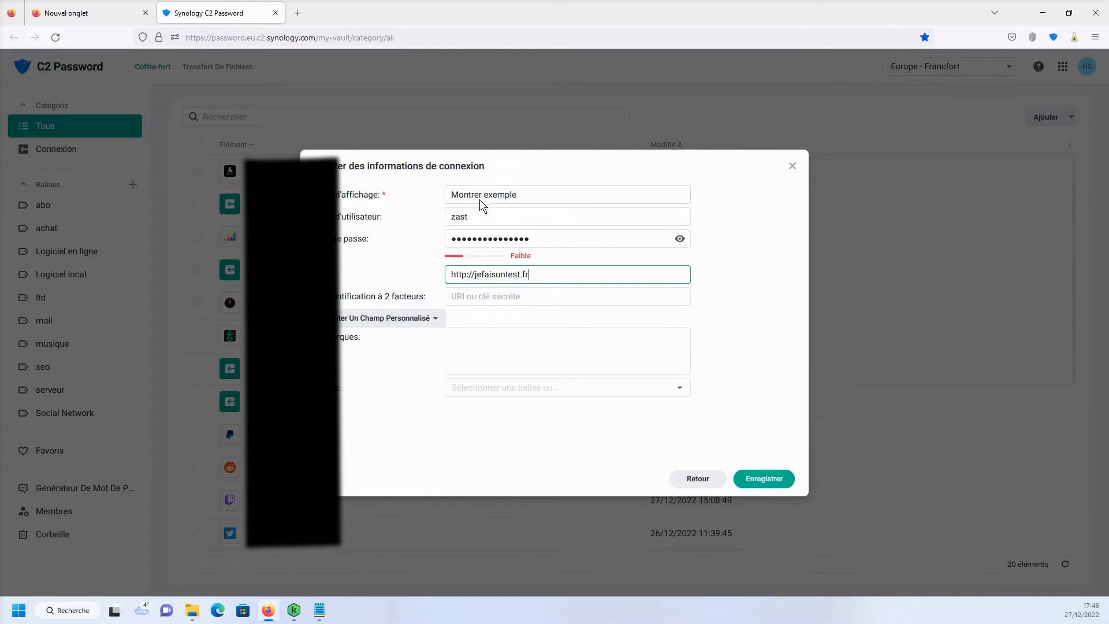
Step: Enter "Voila pour le test" as the login's remarks
left_click(505, 348)
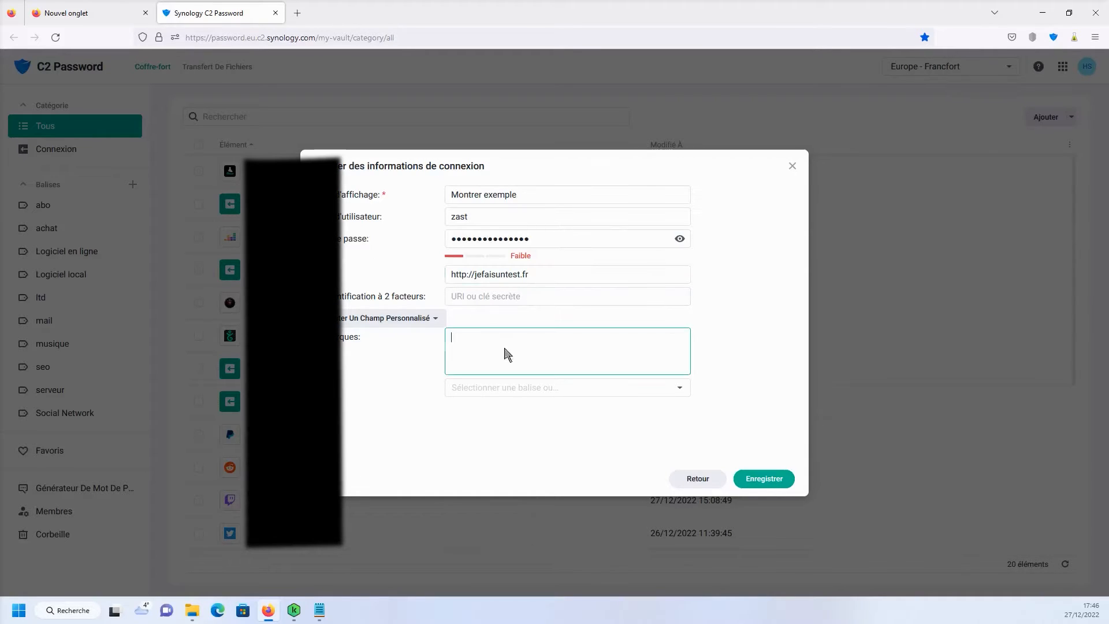
type("ffff")
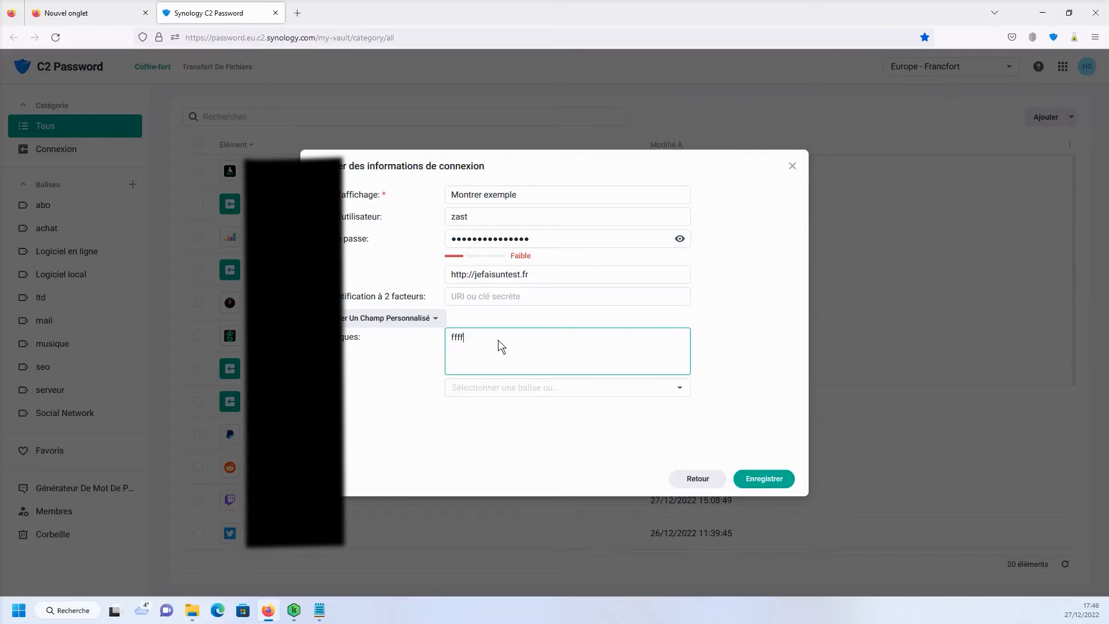
key("ctrl+a")
type("V")
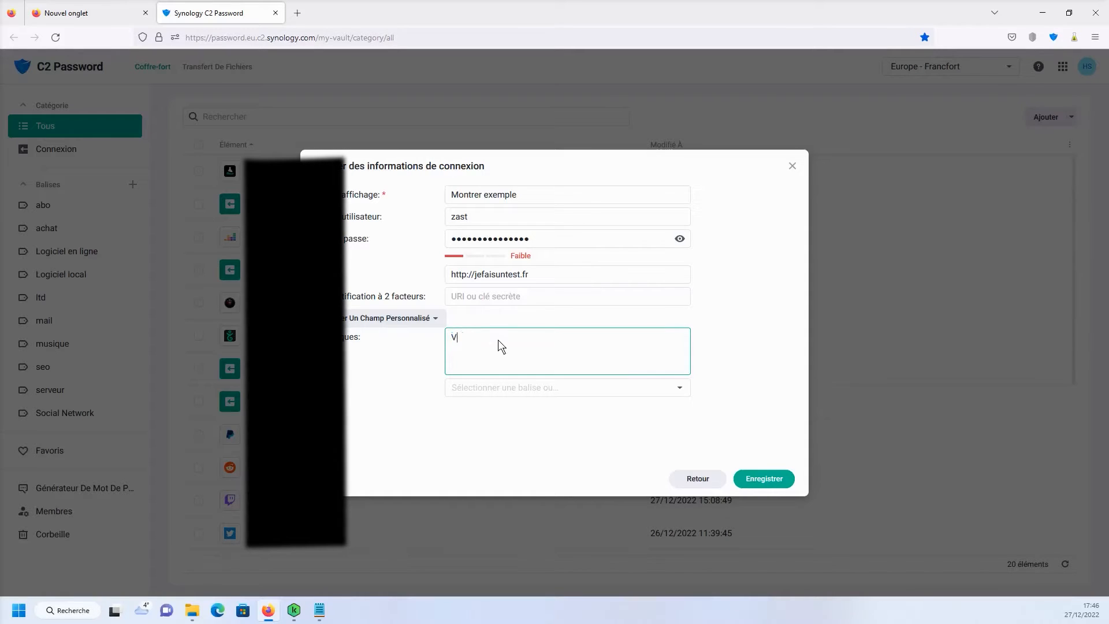
type("oila de")
key("BackSpace")
key("BackSpace")
type("m")
key("BackSpace")
type("p")
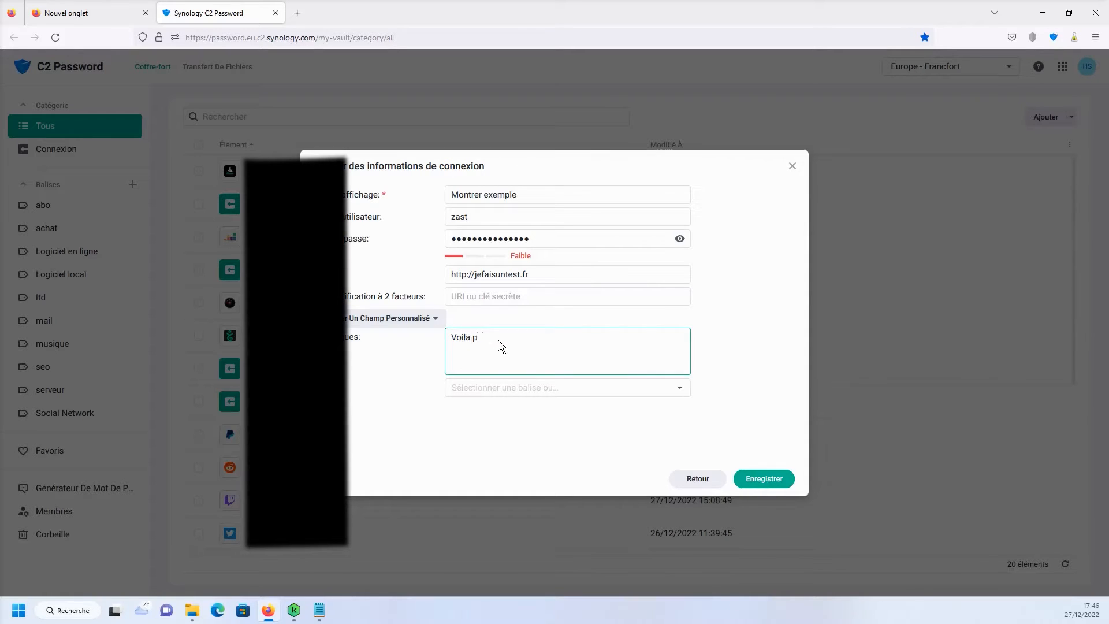
type("our des")
key("BackSpace")
key("BackSpace")
key("BackSpace")
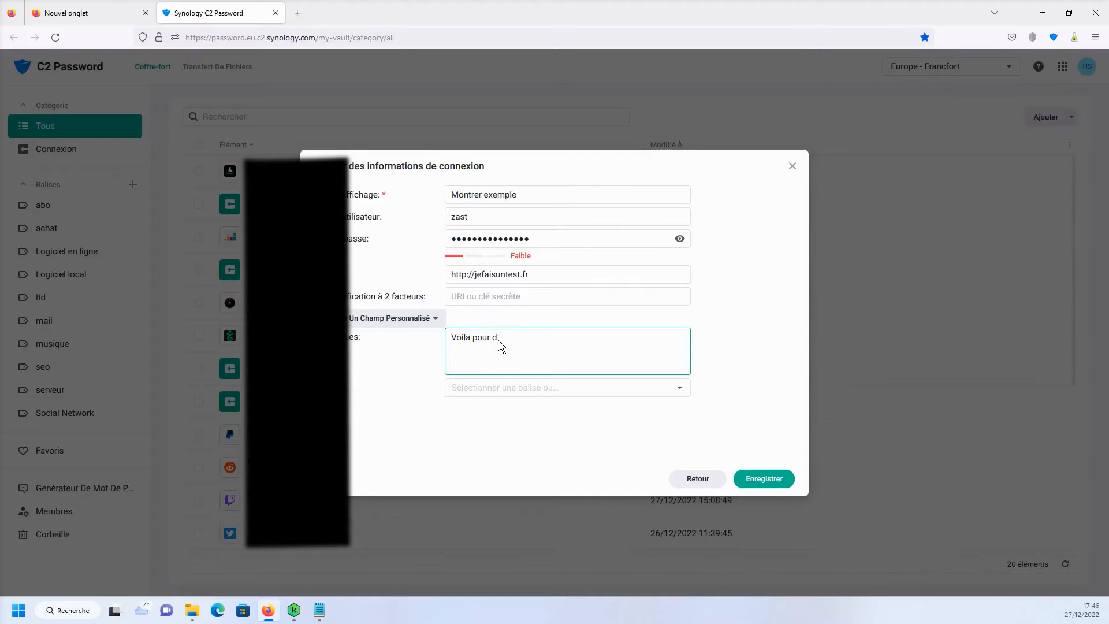
type("le test")
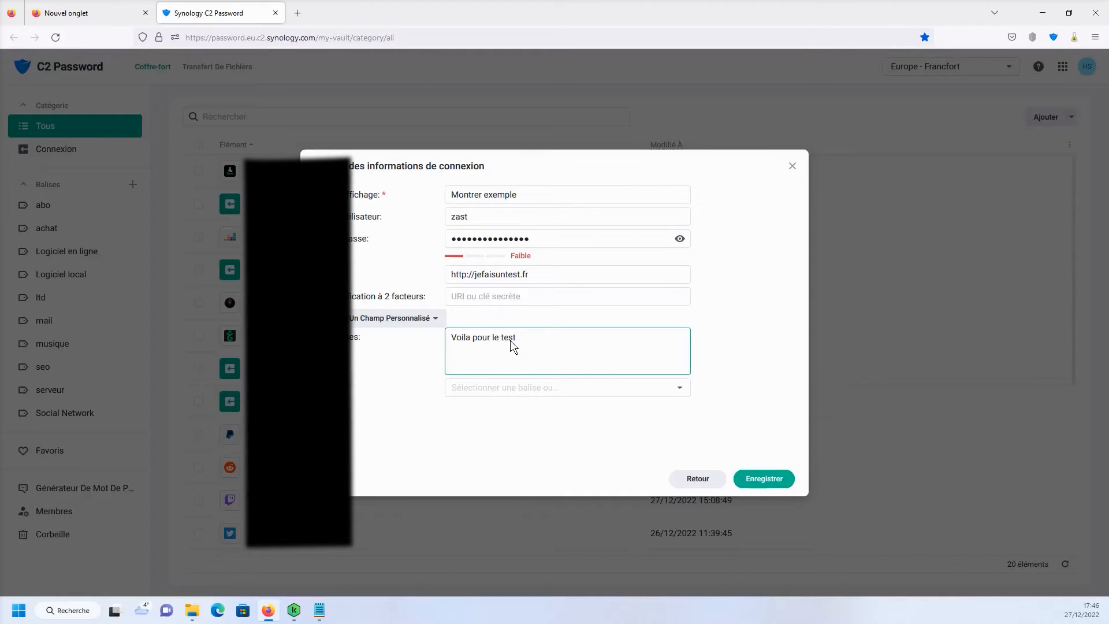
Step: Look through the tags available for the login, and discard the entry without saving it
left_click(494, 388)
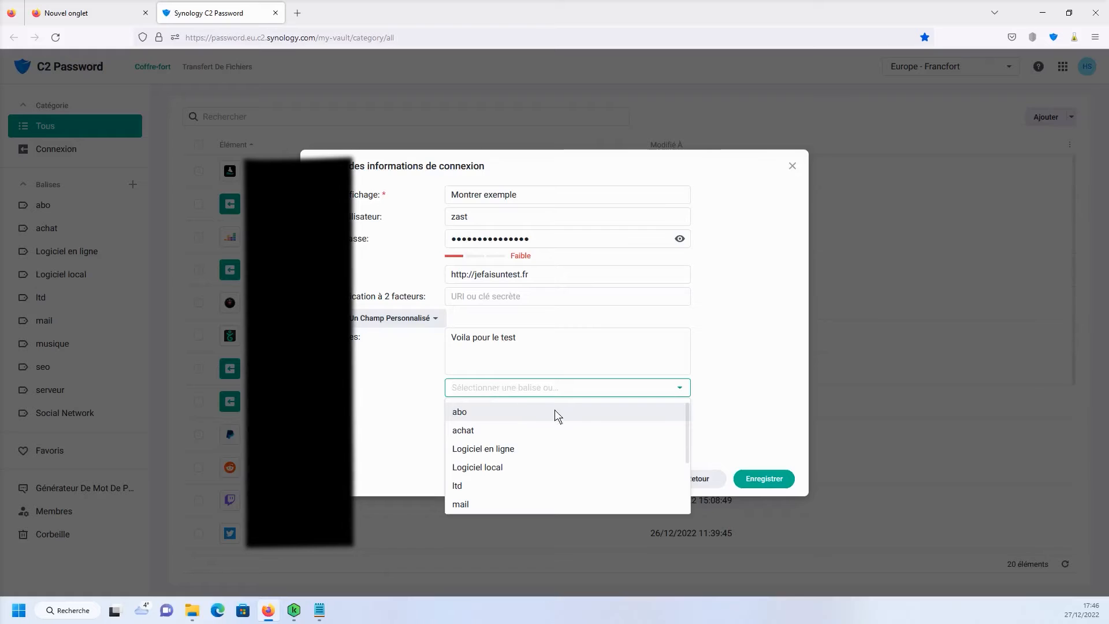
scroll(515, 453, "down", 2)
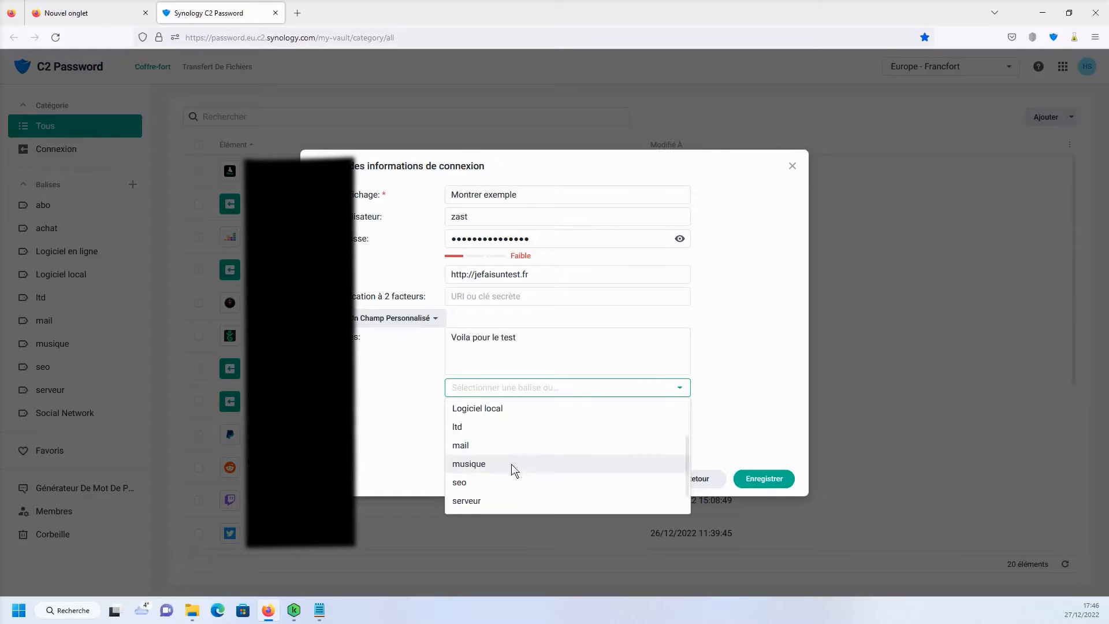
scroll(521, 454, "down", 1)
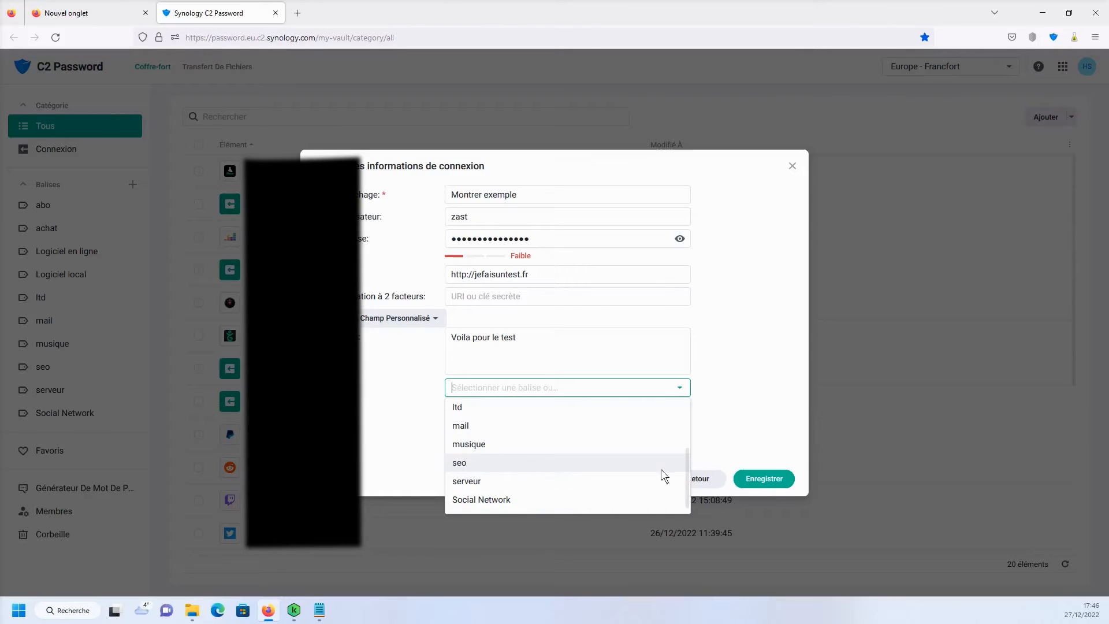
left_click(728, 453)
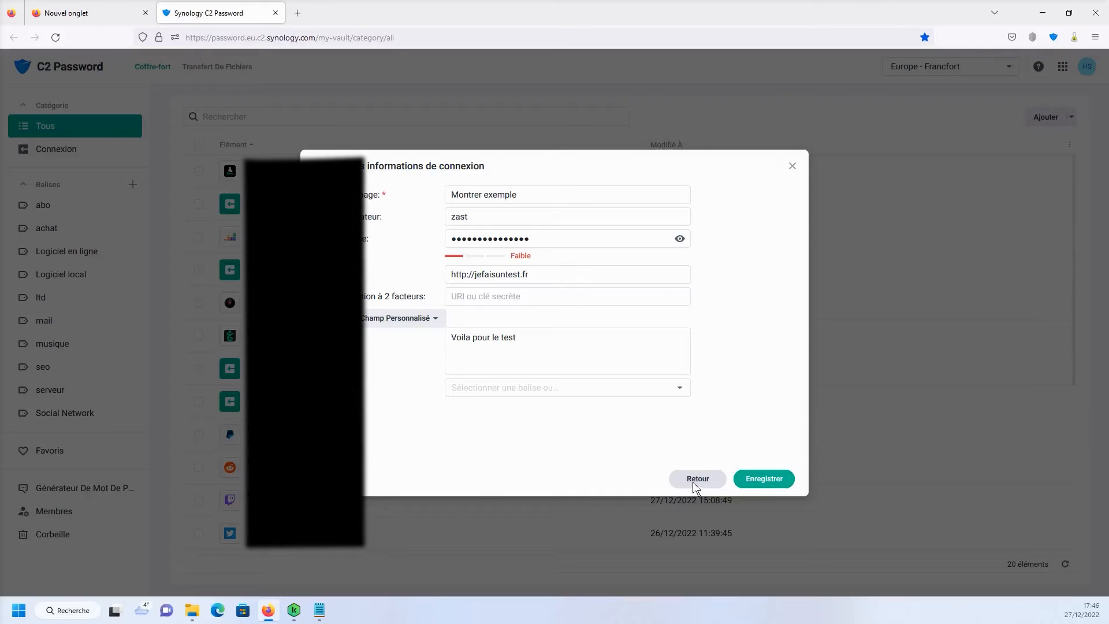
left_click(695, 481)
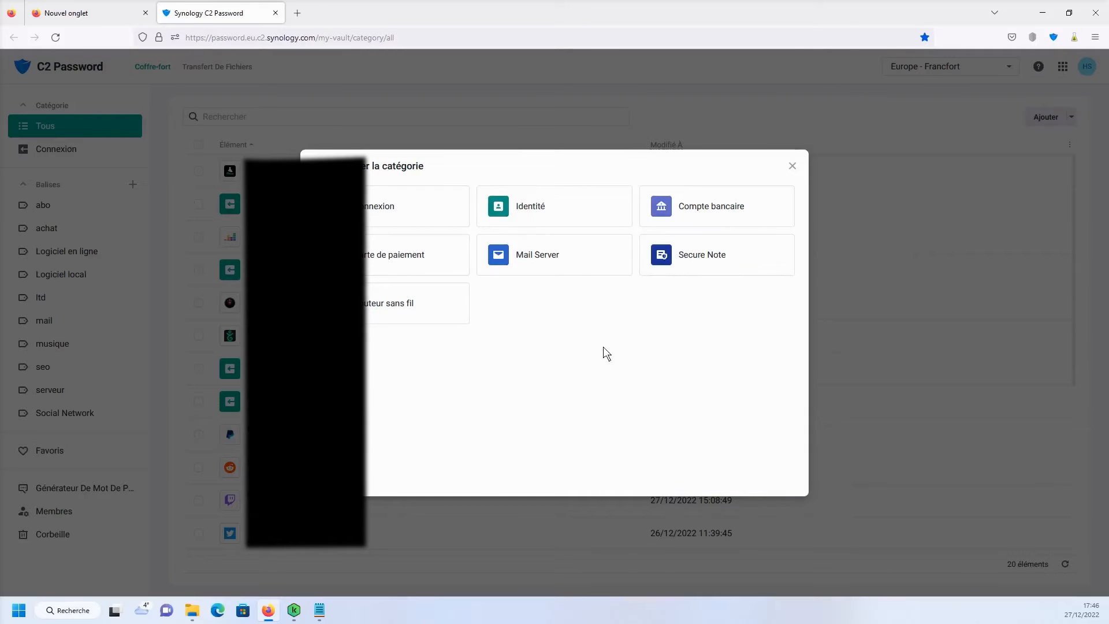
left_click(791, 167)
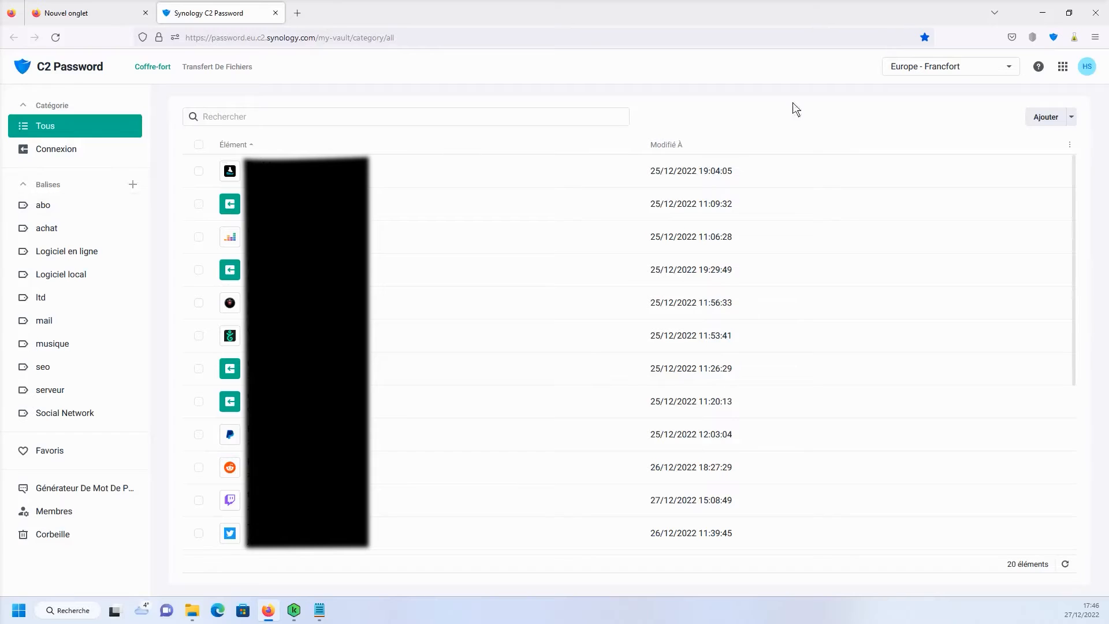
Step: View the available data centres and the form for creating a tag, leaving it without creating one
left_click(931, 68)
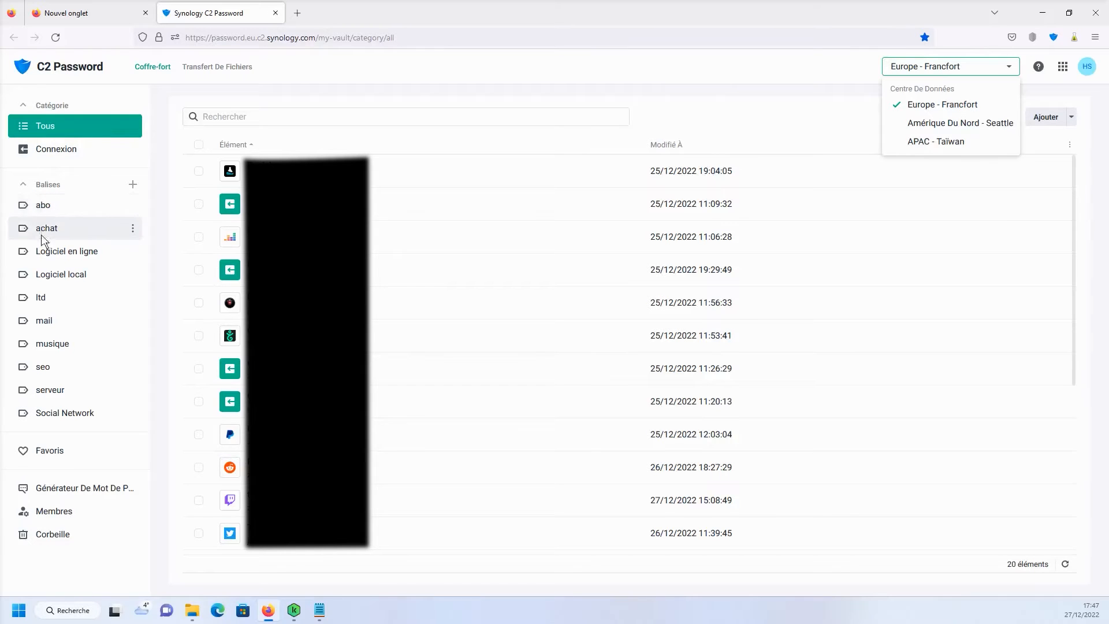
left_click(133, 185)
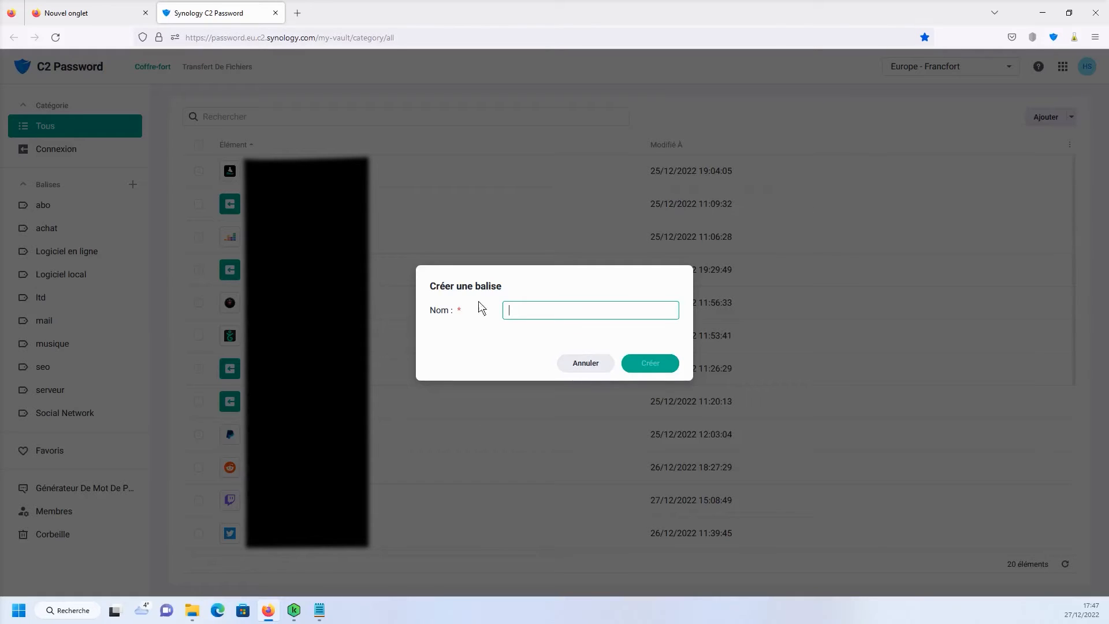
left_click(592, 362)
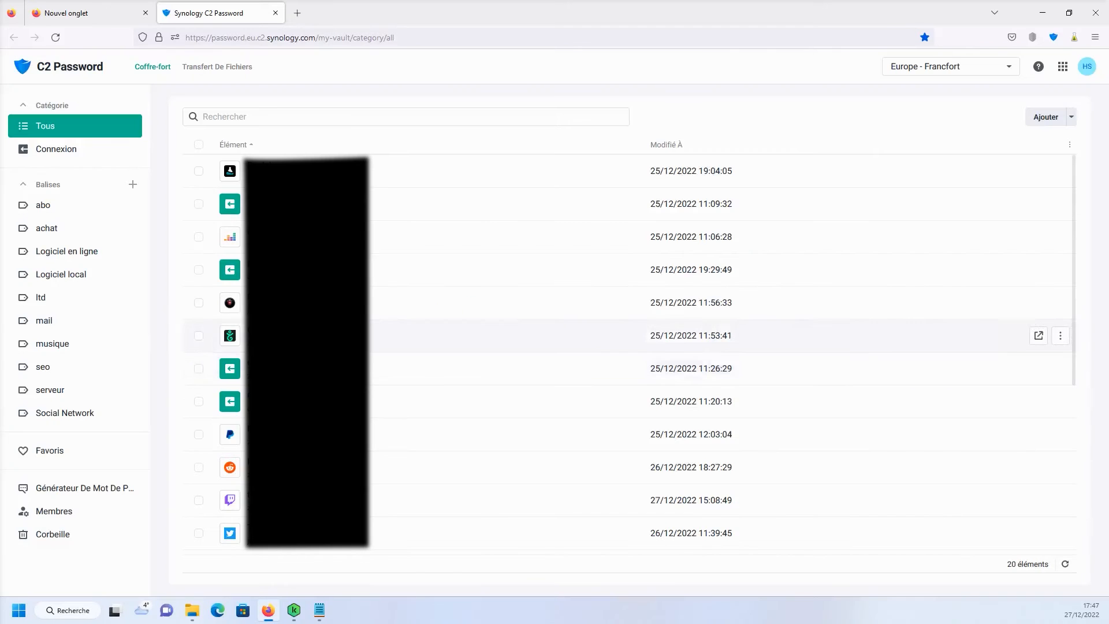
Step: View the items tagged seo and the options of the password generator
left_click(46, 369)
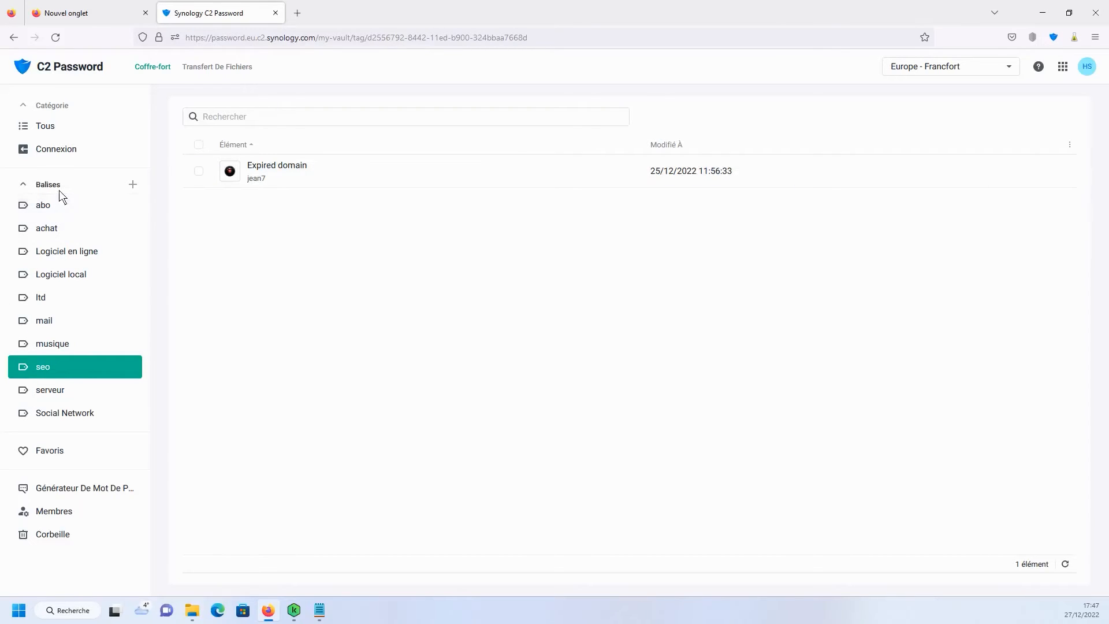
left_click(53, 495)
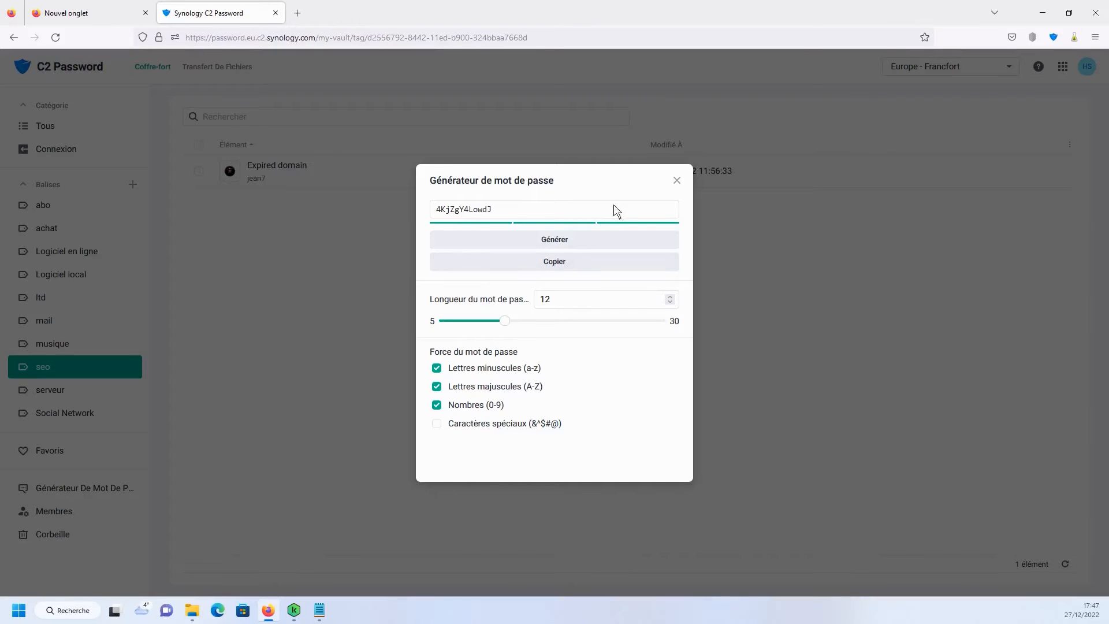
left_click(677, 180)
Step: View the vault's Membres page and open the list of Synology C2 services
left_click(52, 509)
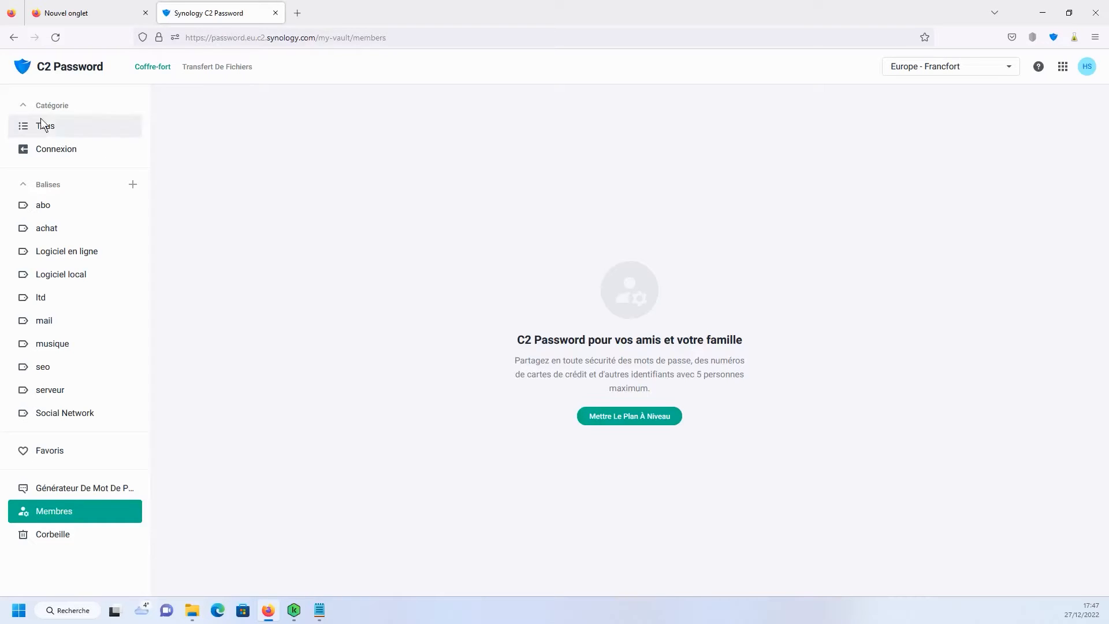
left_click(1061, 69)
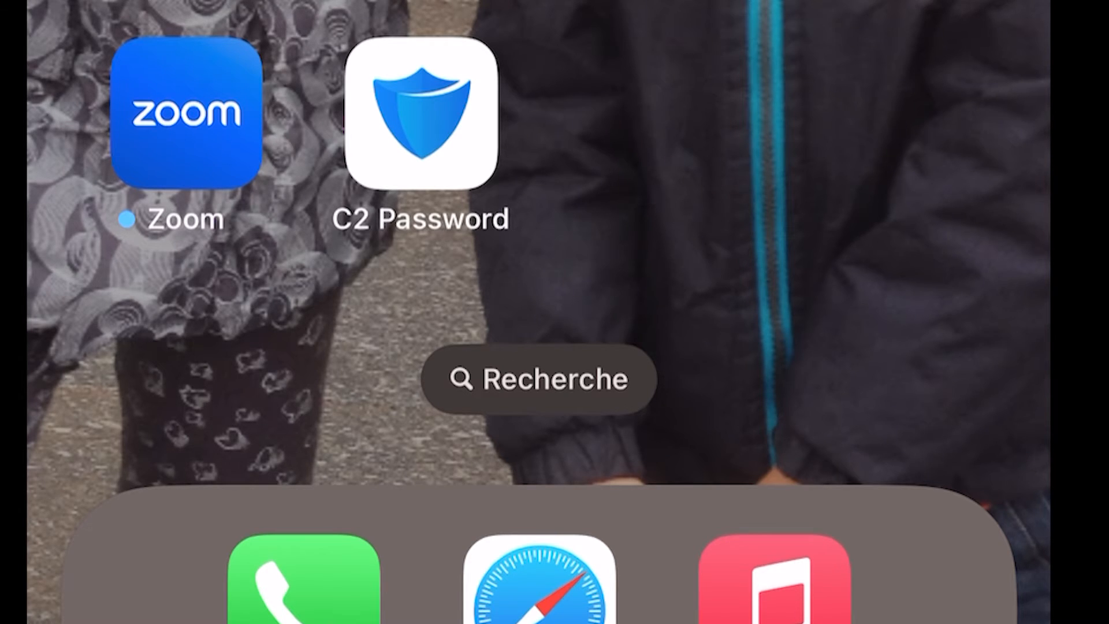
Step: Switch to the phone and open the C2 Password mobile app
left_click(422, 114)
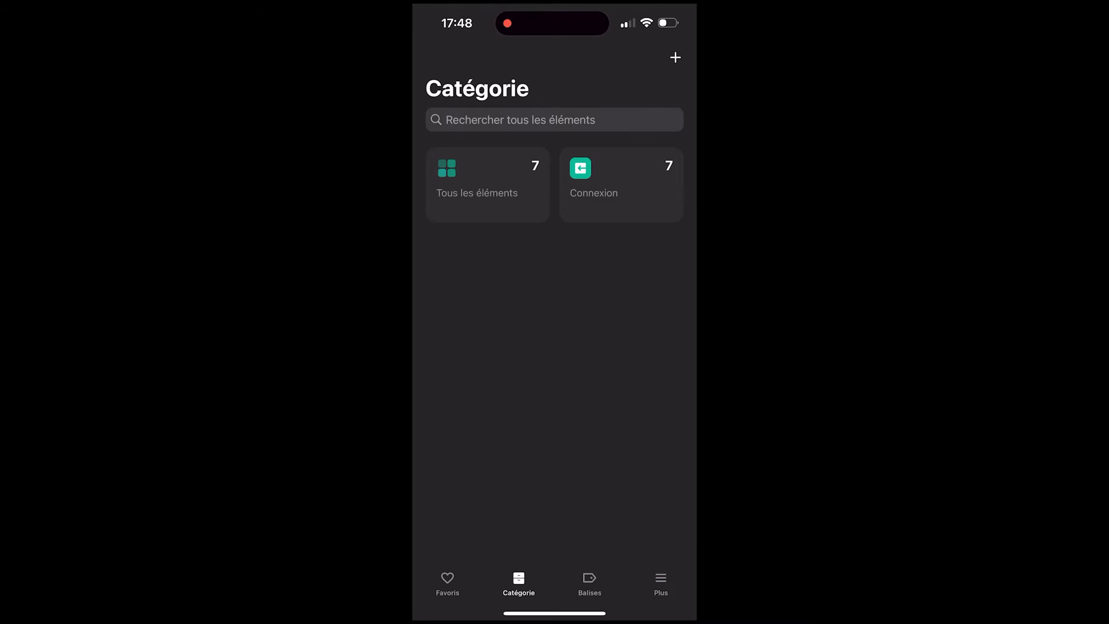
Step: Look through the mobile app's item categories and list of tags, and open the seo tag
scroll(554, 288, "up", 3)
scroll(554, 289, "up", 3)
left_click(589, 583)
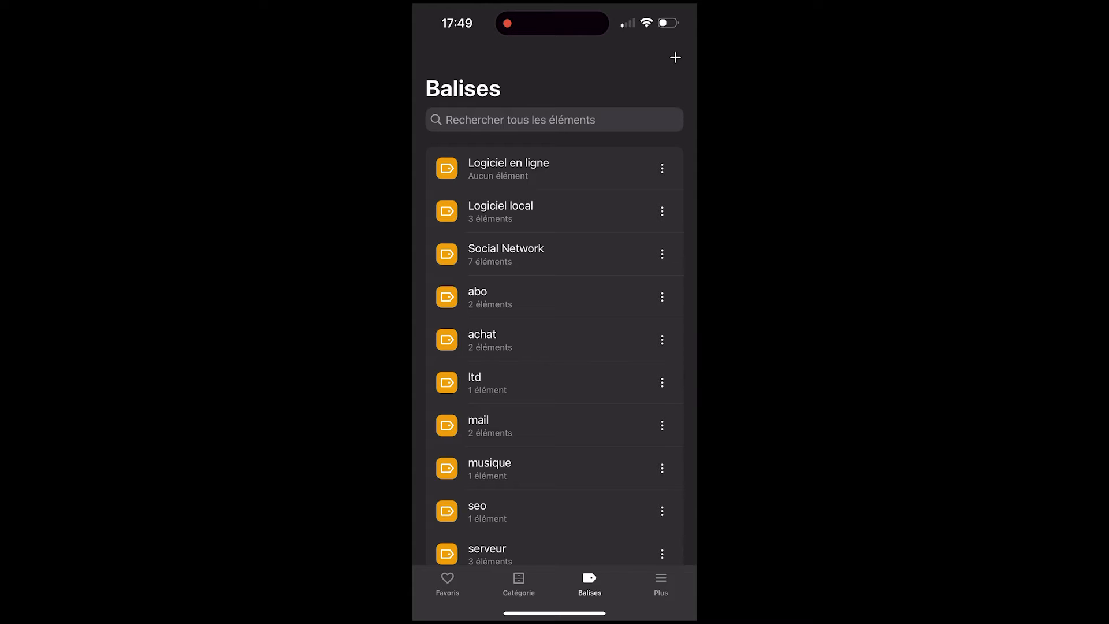
left_click(553, 511)
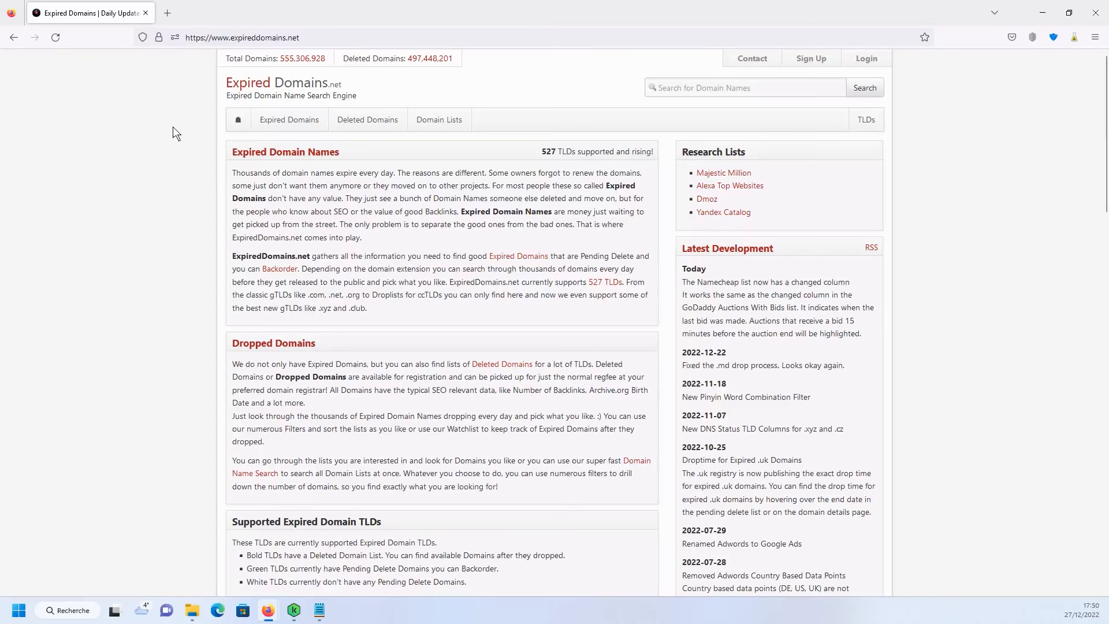
Step: Log in to ExpiredDomains.net in Firefox, autofilling the username and password from the saved Expired domain item
left_click(872, 62)
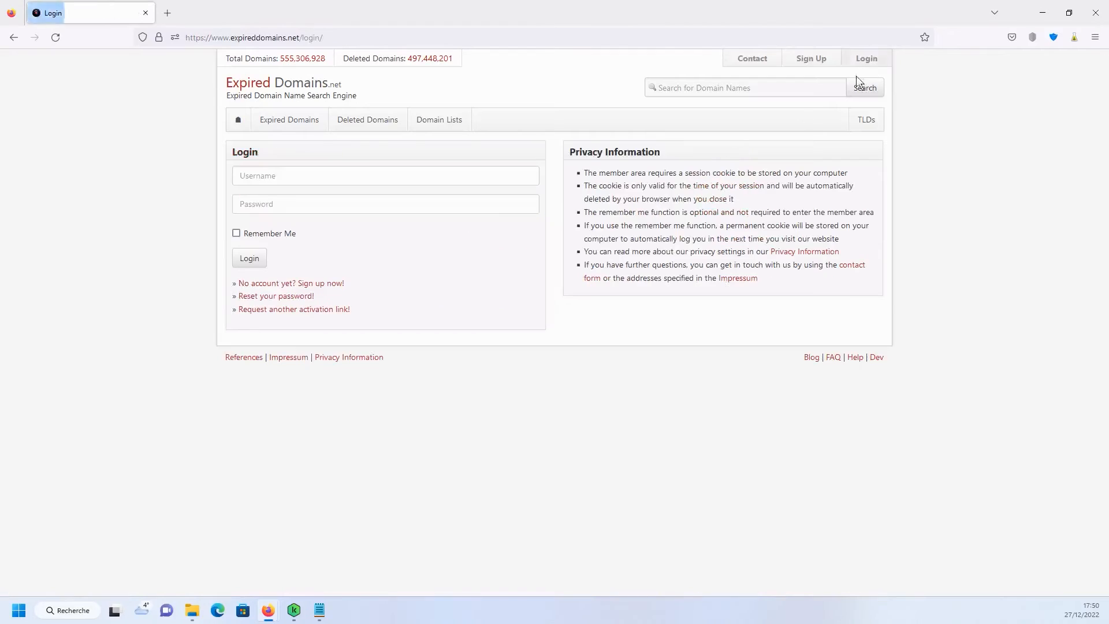
right_click(283, 177)
left_click(276, 178)
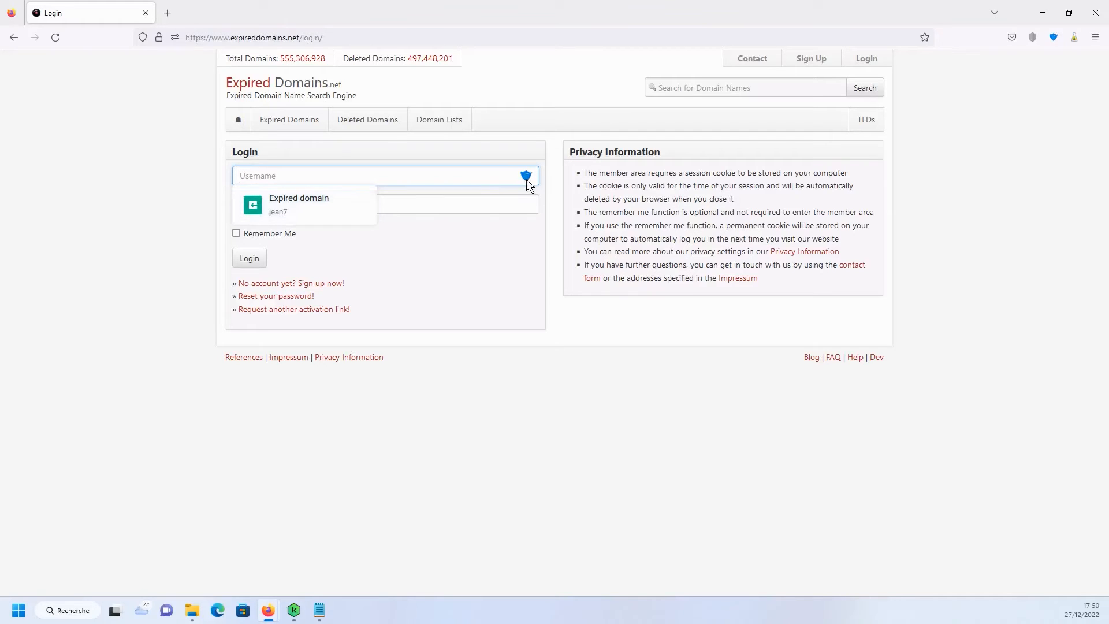
left_click(299, 210)
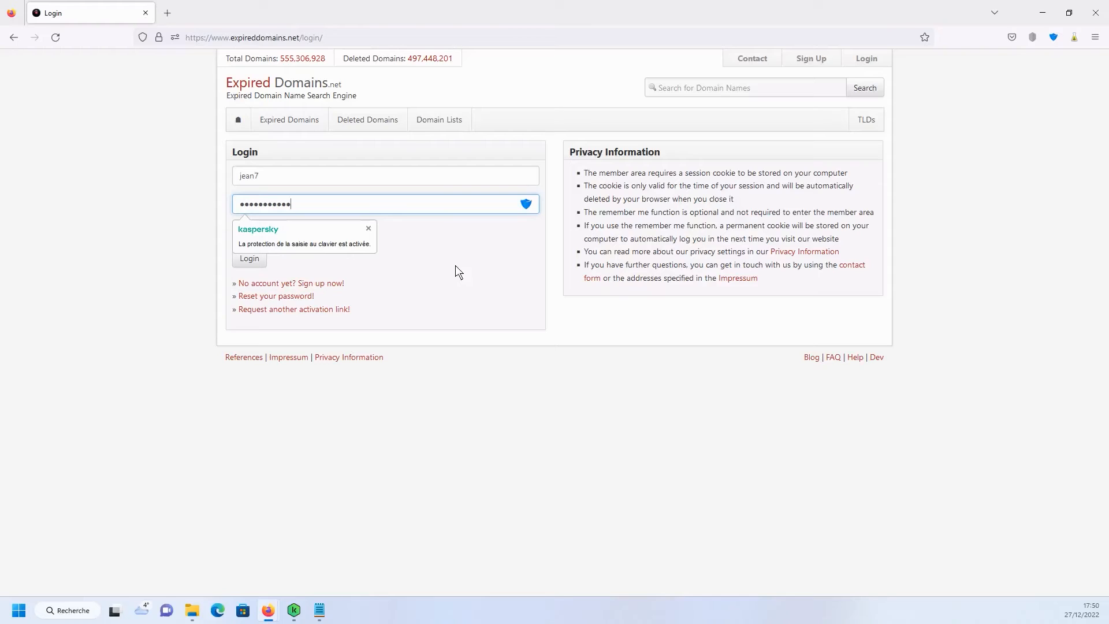
left_click(251, 263)
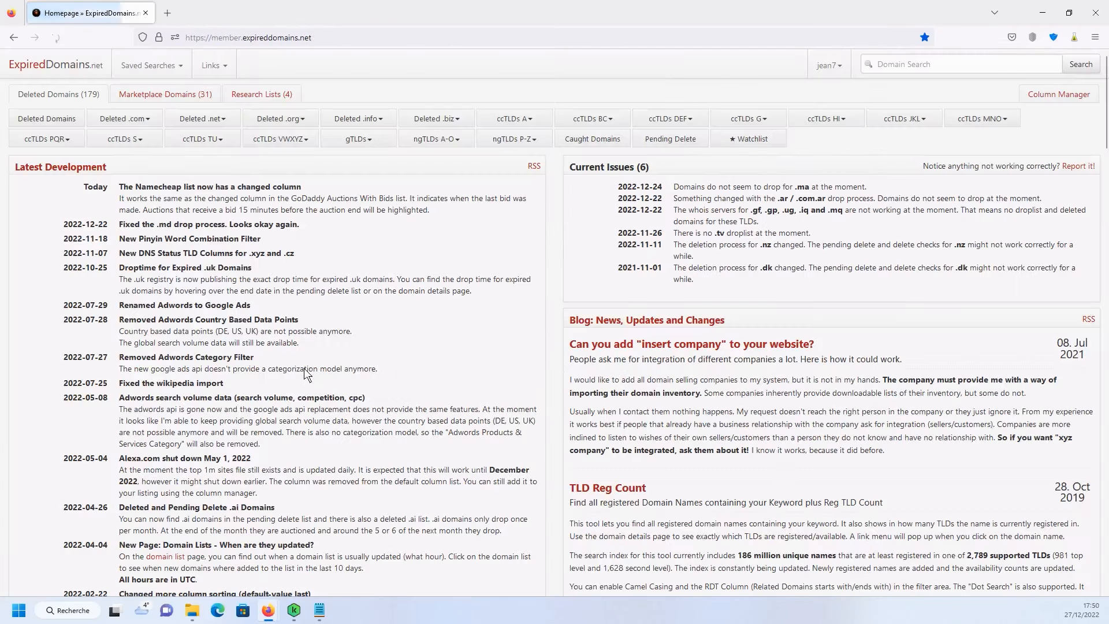